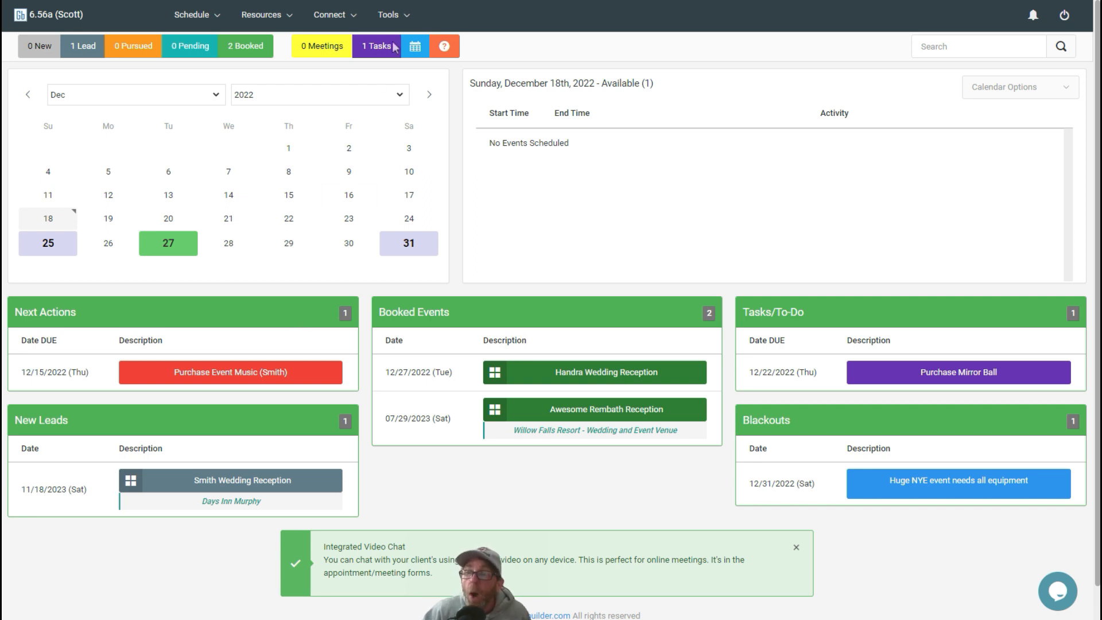
Open the Client Options settings in the website tools configuration
left_click(397, 18)
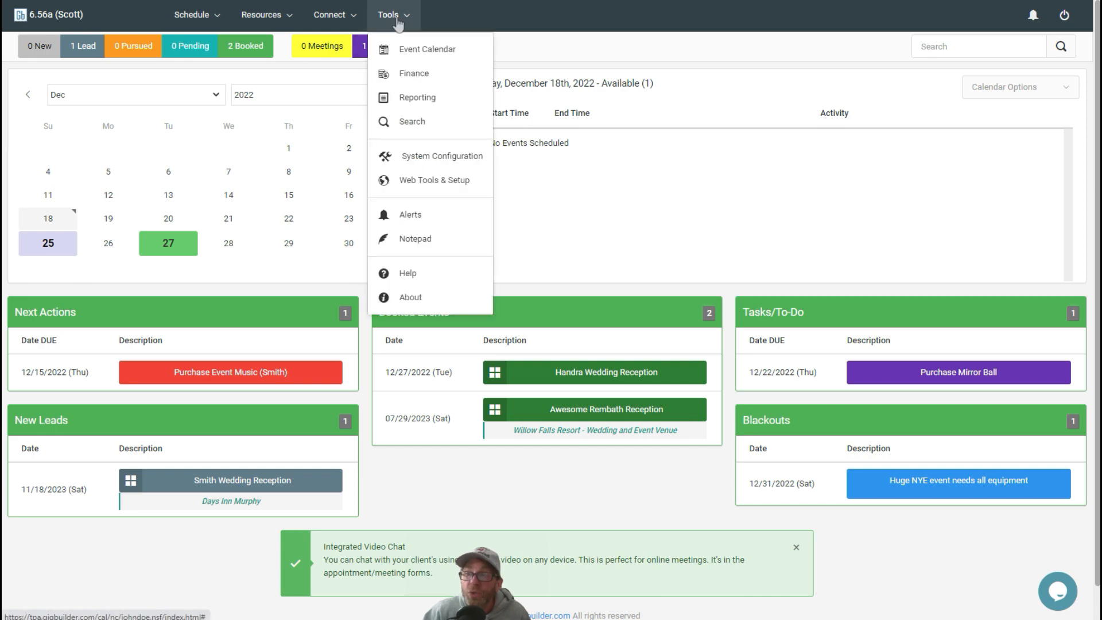
left_click(433, 182)
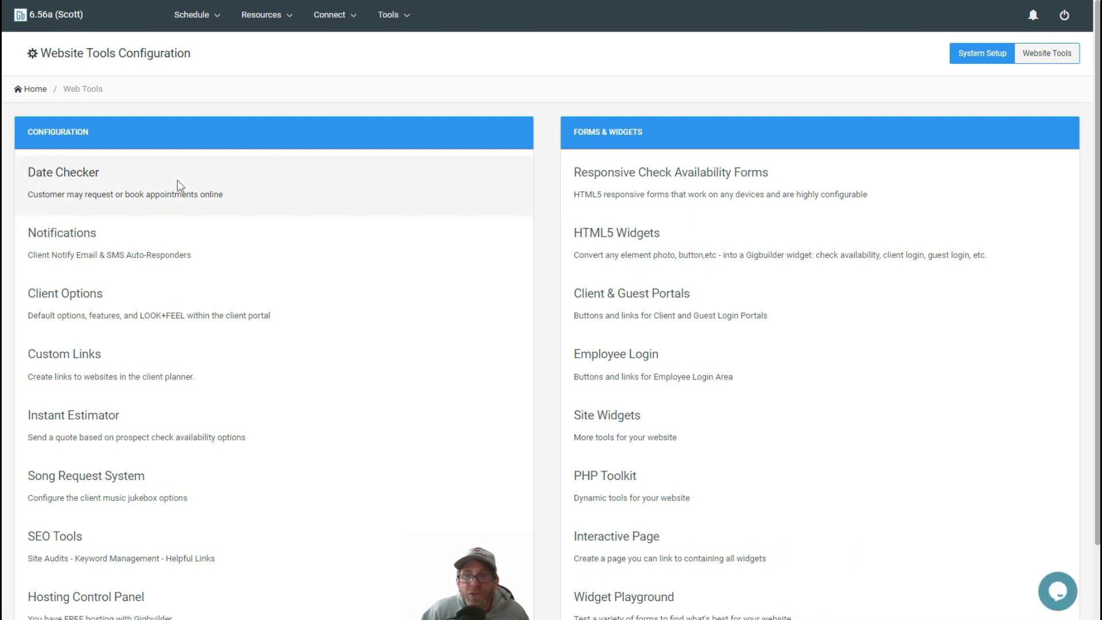
left_click(110, 316)
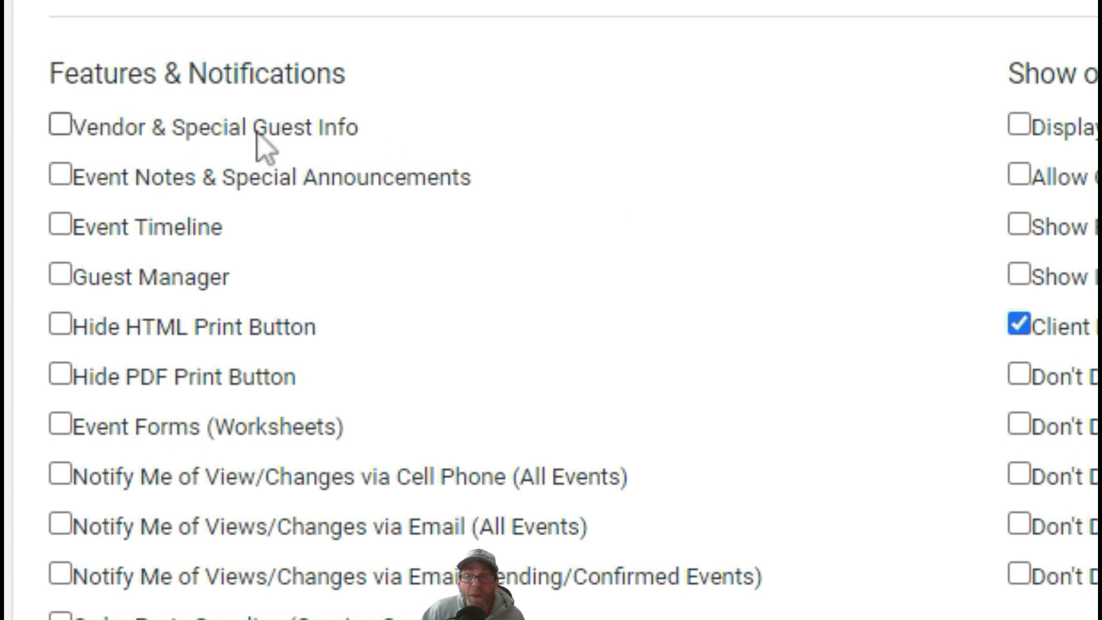
Enable the Vendor & Special Guest Info, Event Notes & Special Announcements, and Event Timeline features for clients
left_click(257, 132)
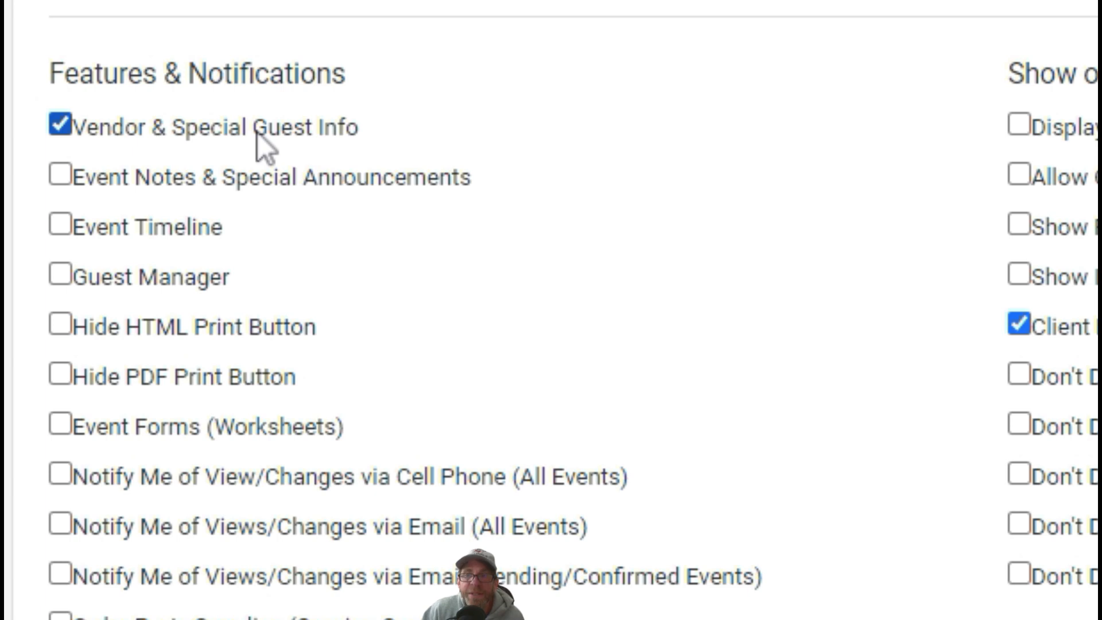
left_click(240, 186)
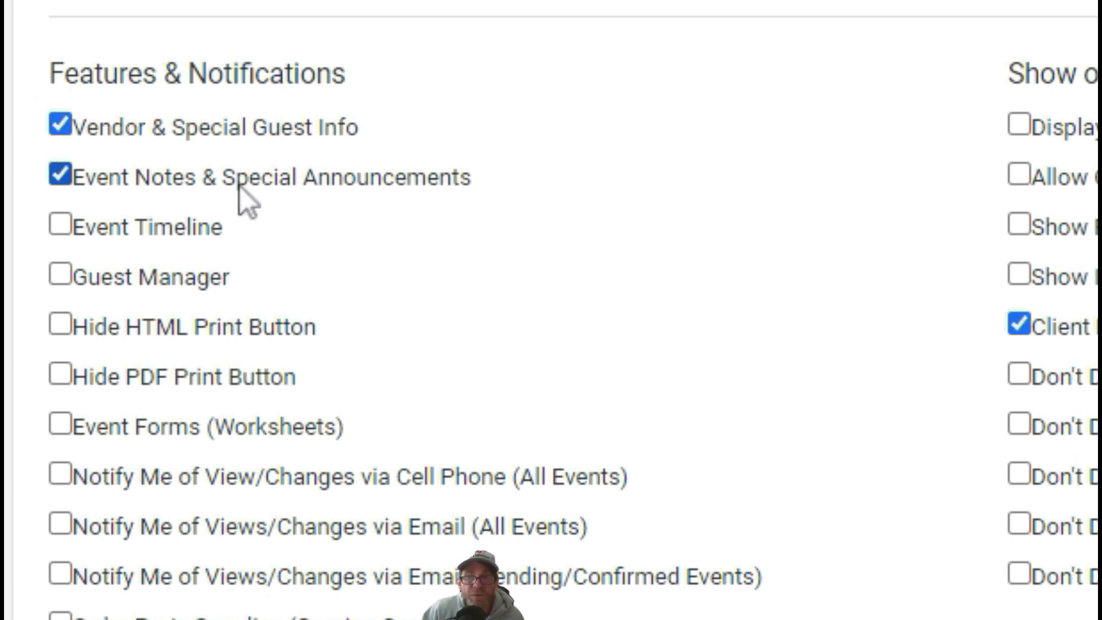
left_click(191, 231)
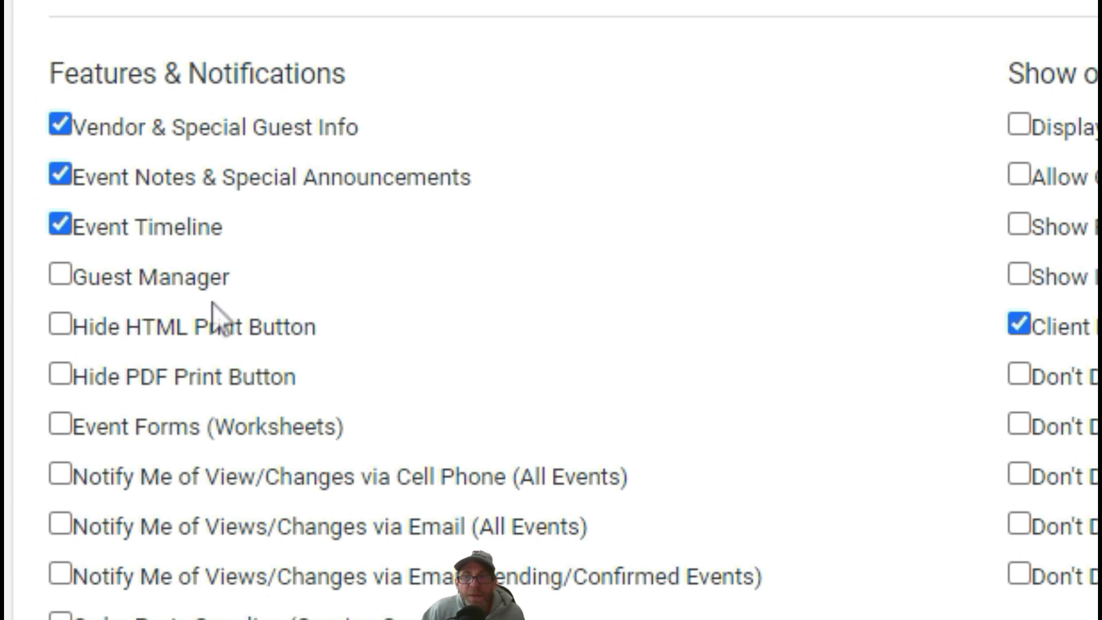
Enable Hide PDF Print Button, Event Forms (Worksheets), and email notification of views/changes for all events
left_click(163, 380)
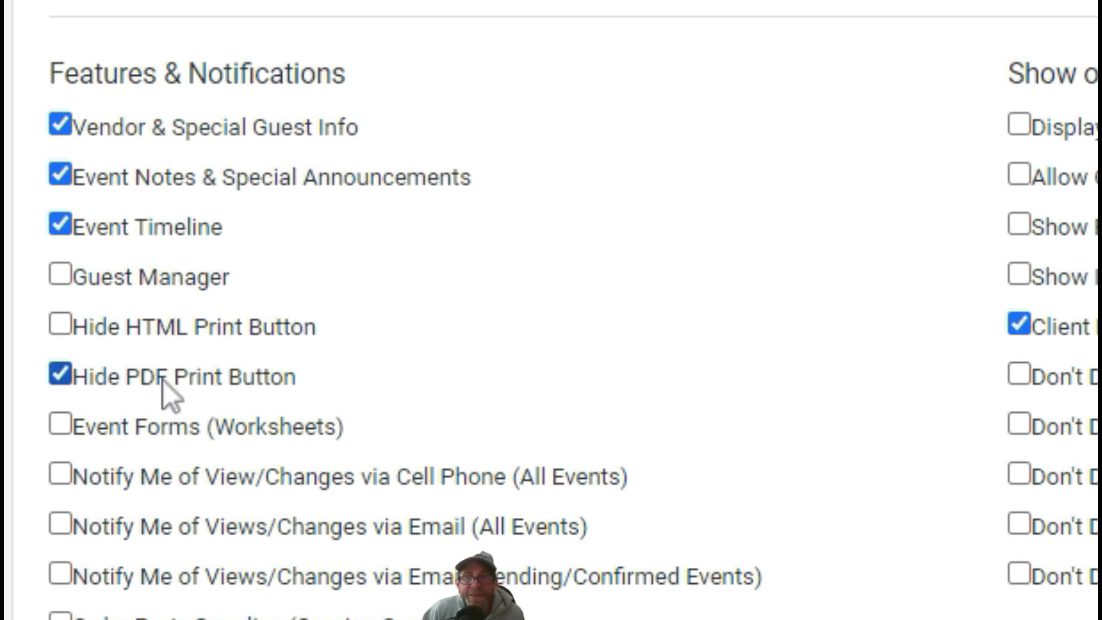
left_click(184, 430)
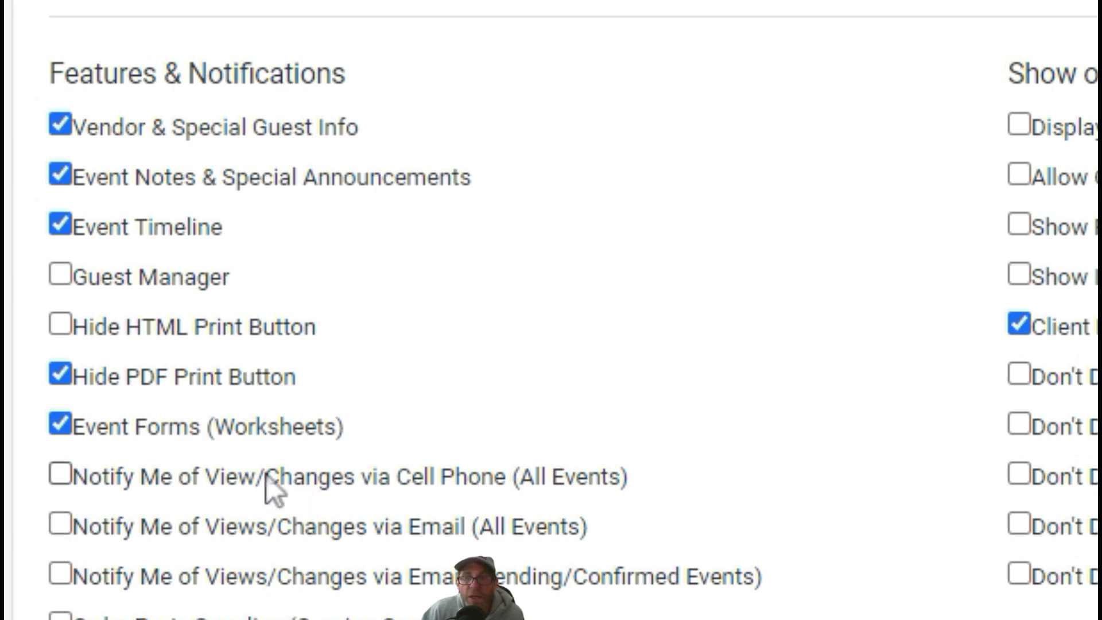
left_click(194, 531)
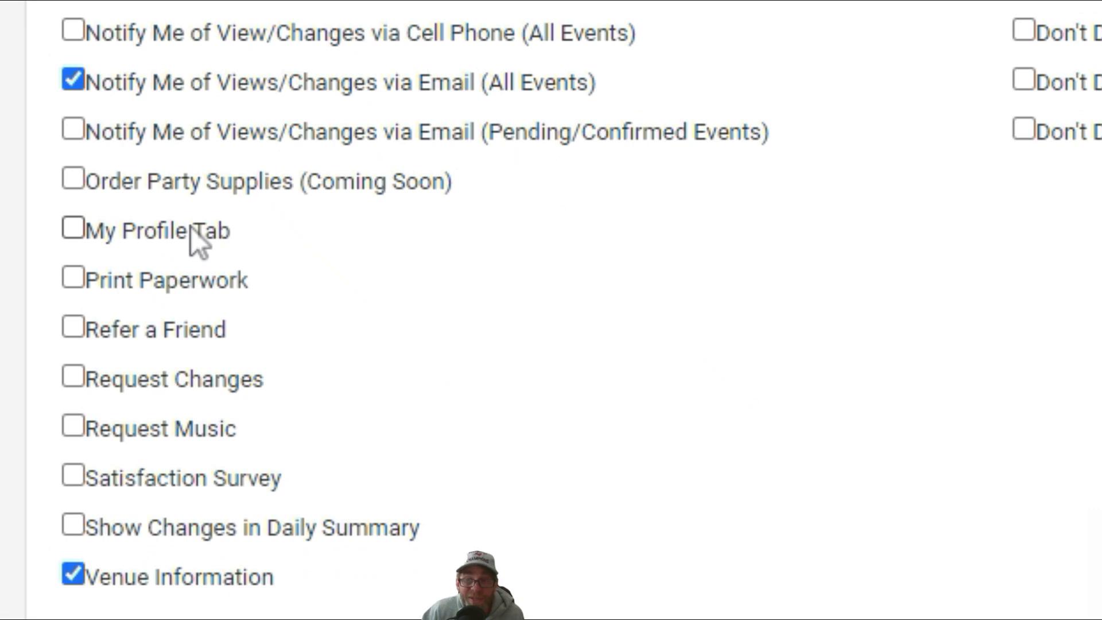
Enable My Profile Tab, Print Paperwork, Request Changes, Request Music, Satisfaction Survey, and Show Changes in Daily Summary
left_click(191, 227)
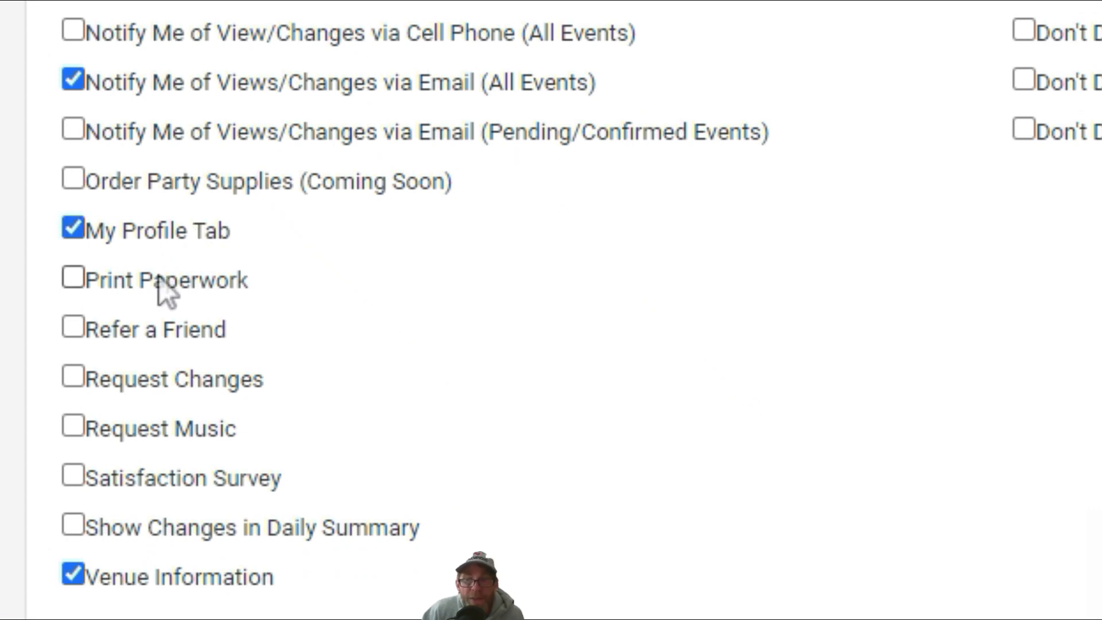
left_click(102, 278)
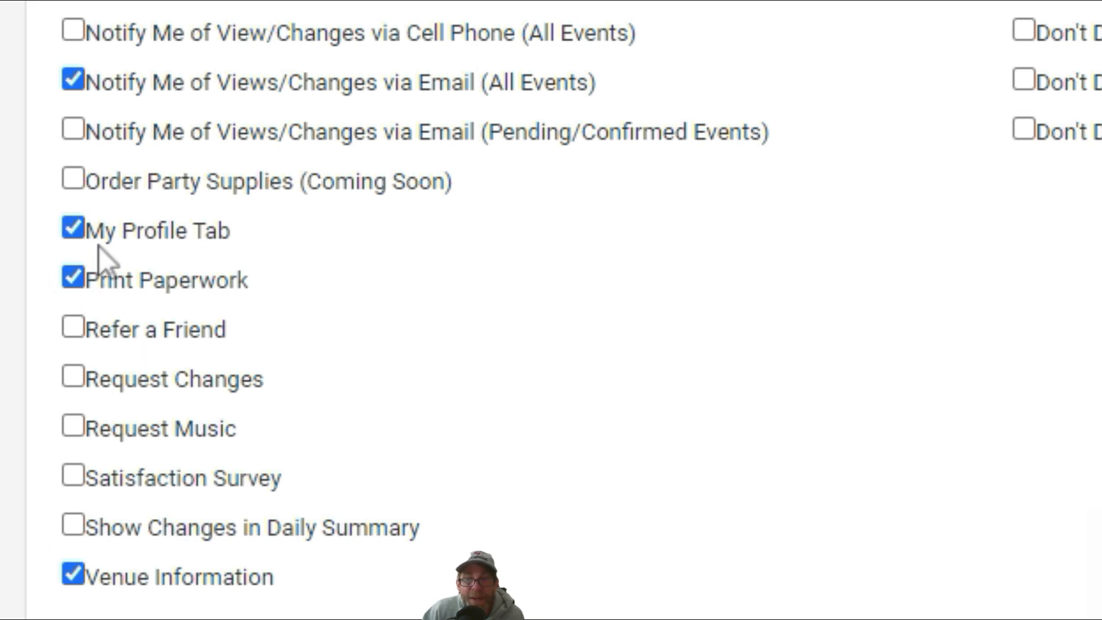
left_click(209, 384)
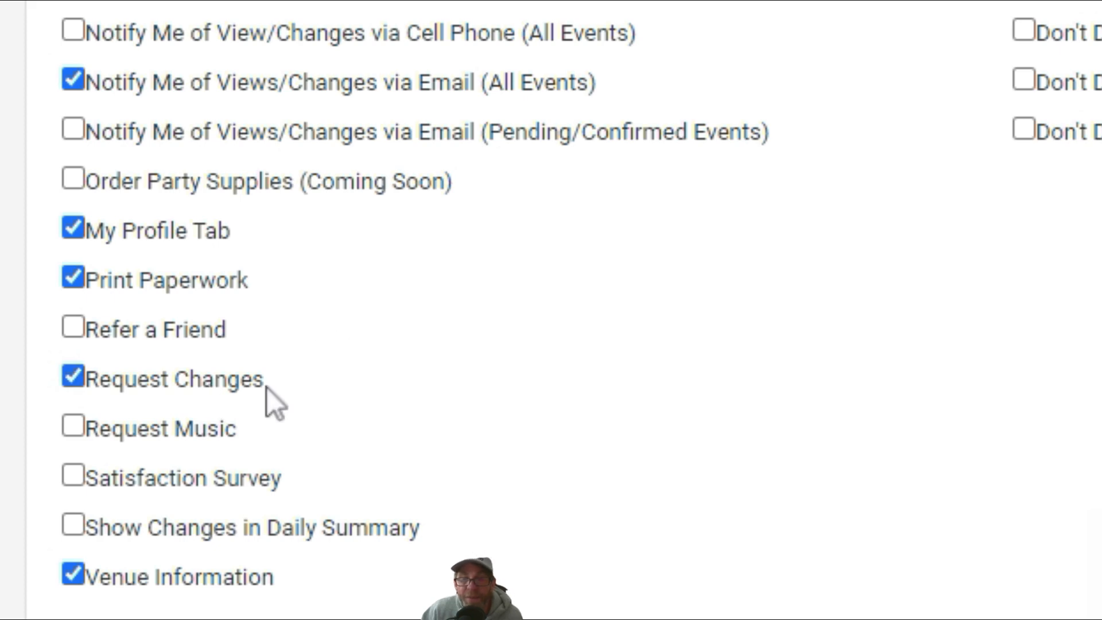
left_click(144, 434)
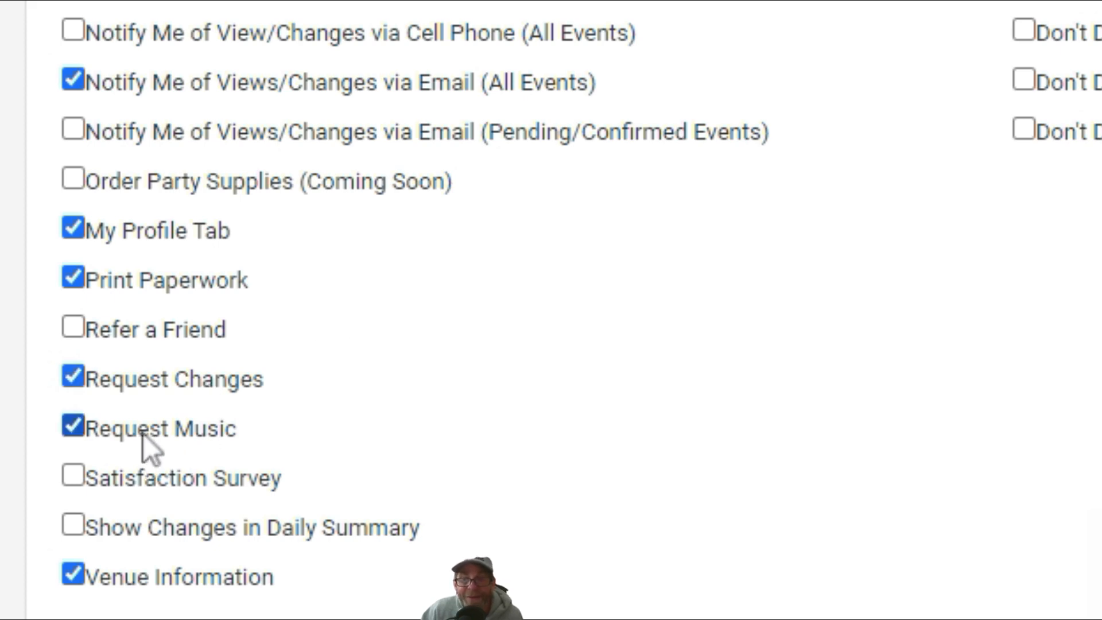
left_click(164, 477)
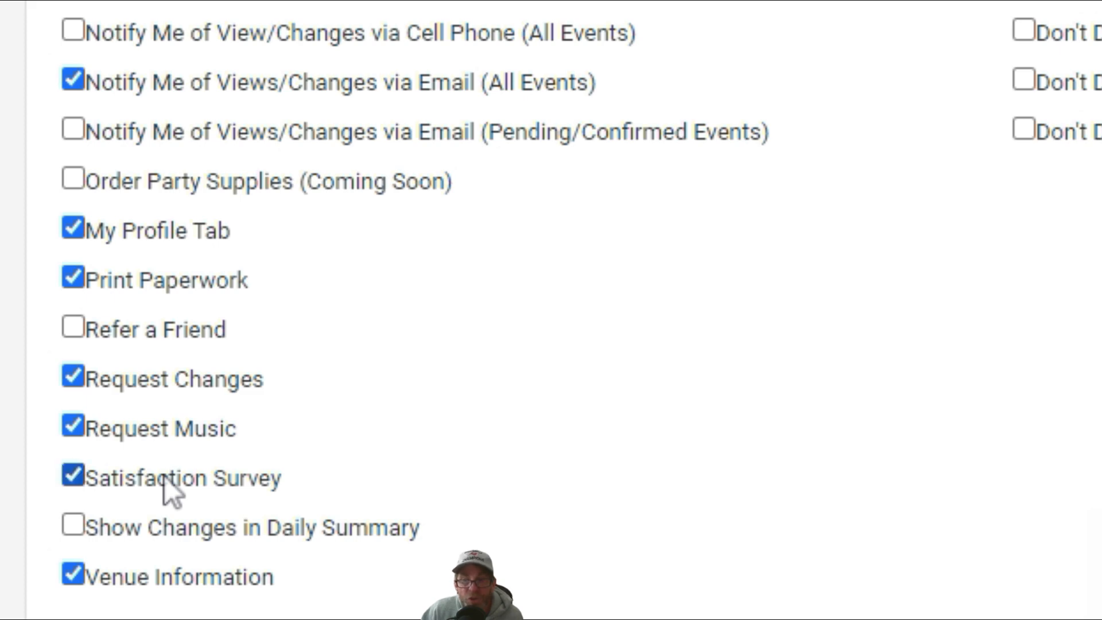
left_click(263, 528)
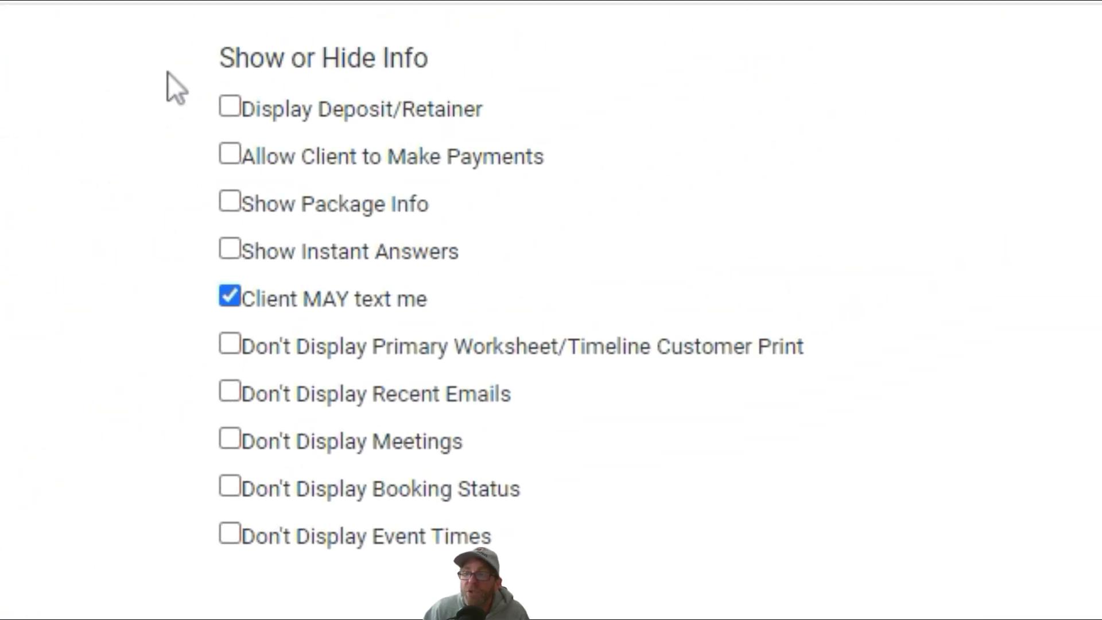
Enable Display Deposit/Retainer, Allow Client to Make Payments, and Show Package Info in the Show or Hide Info group
left_click(317, 111)
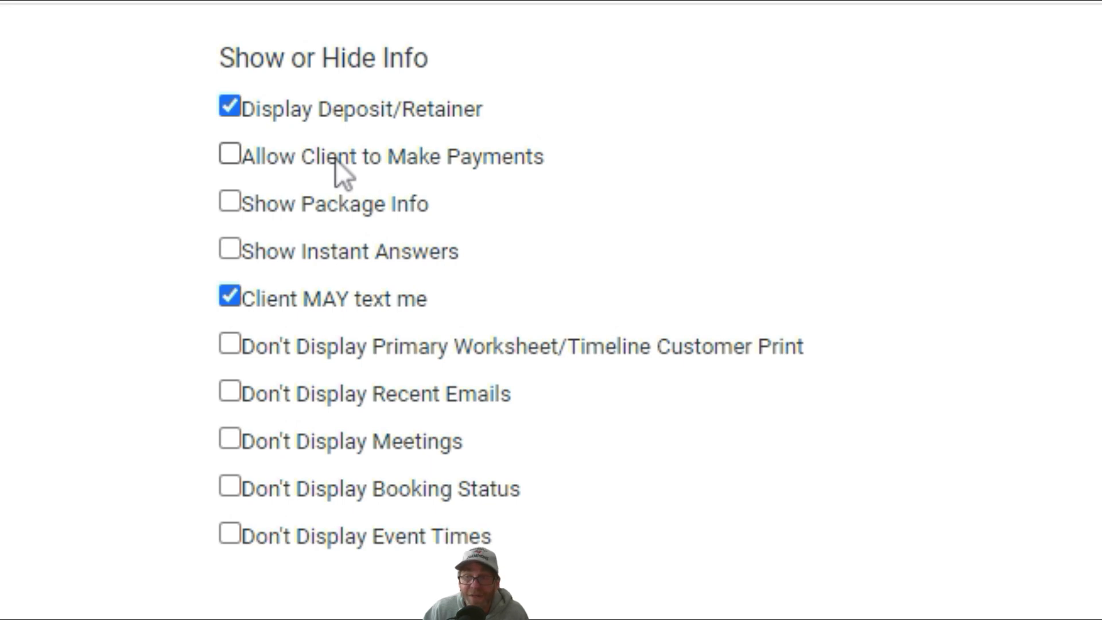
left_click(336, 160)
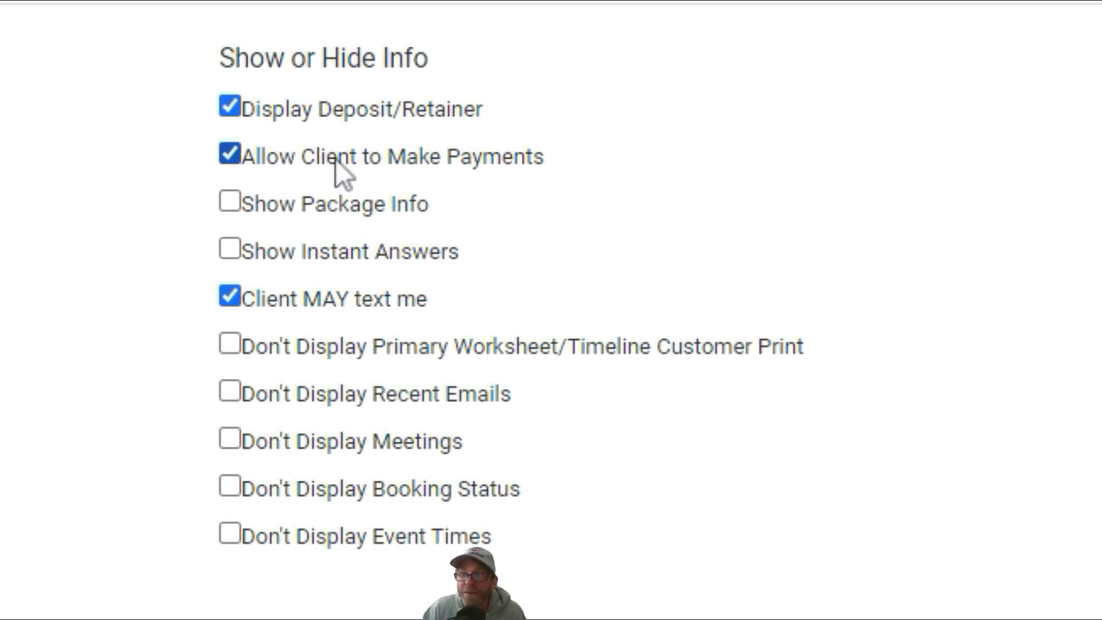
left_click(333, 208)
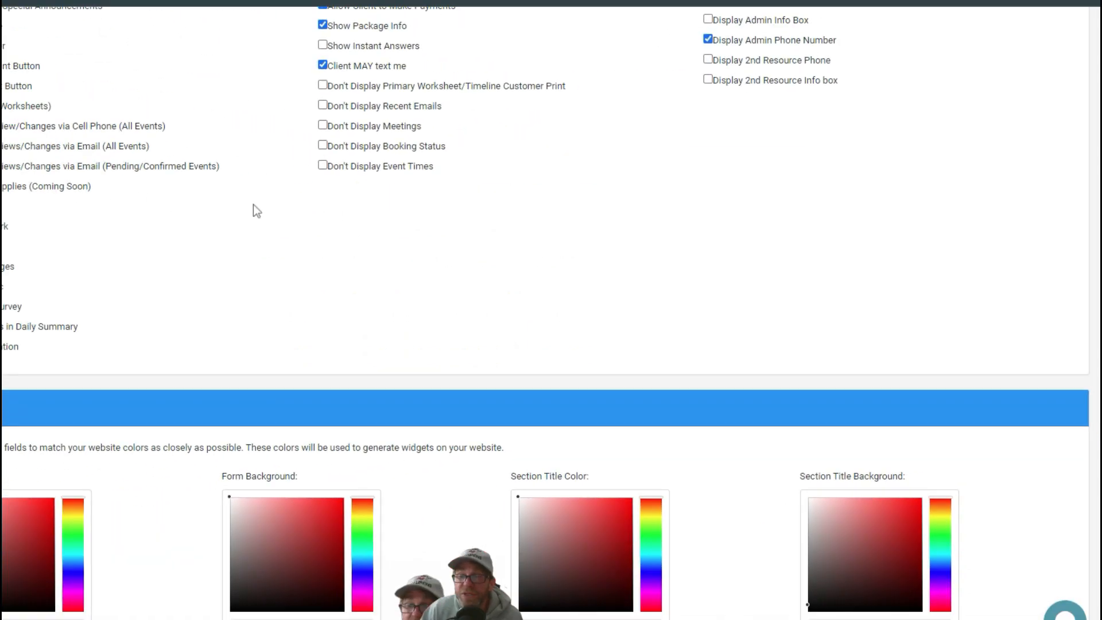
Set the Form Background color in the Look & Feel section to a very light pink, #eee1e1
scroll(253, 209, "down", 4)
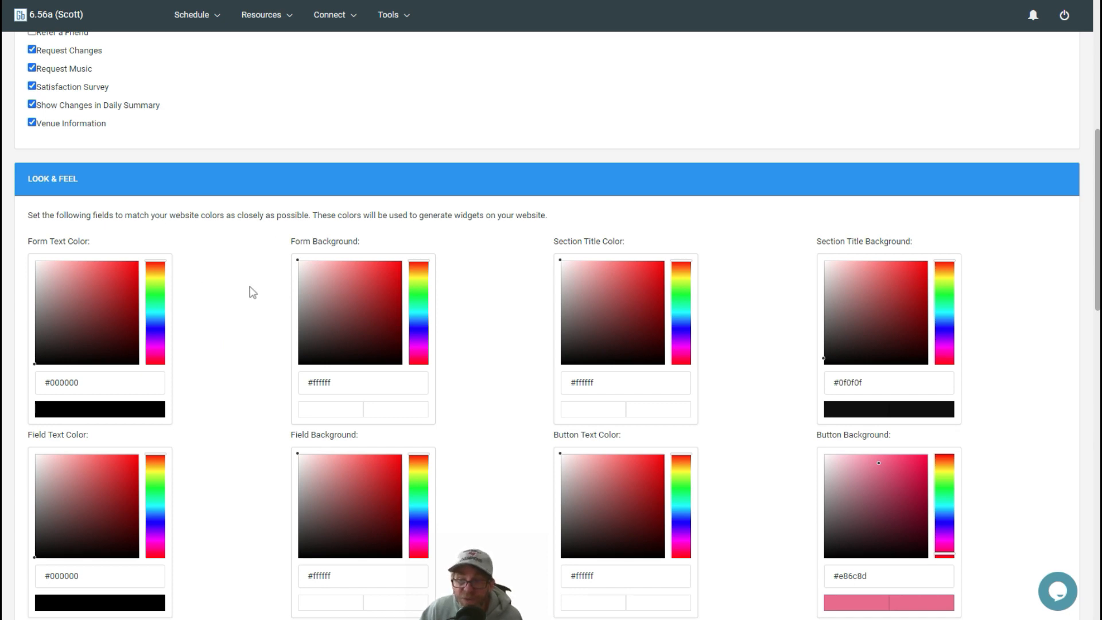
scroll(253, 292, "down", 4)
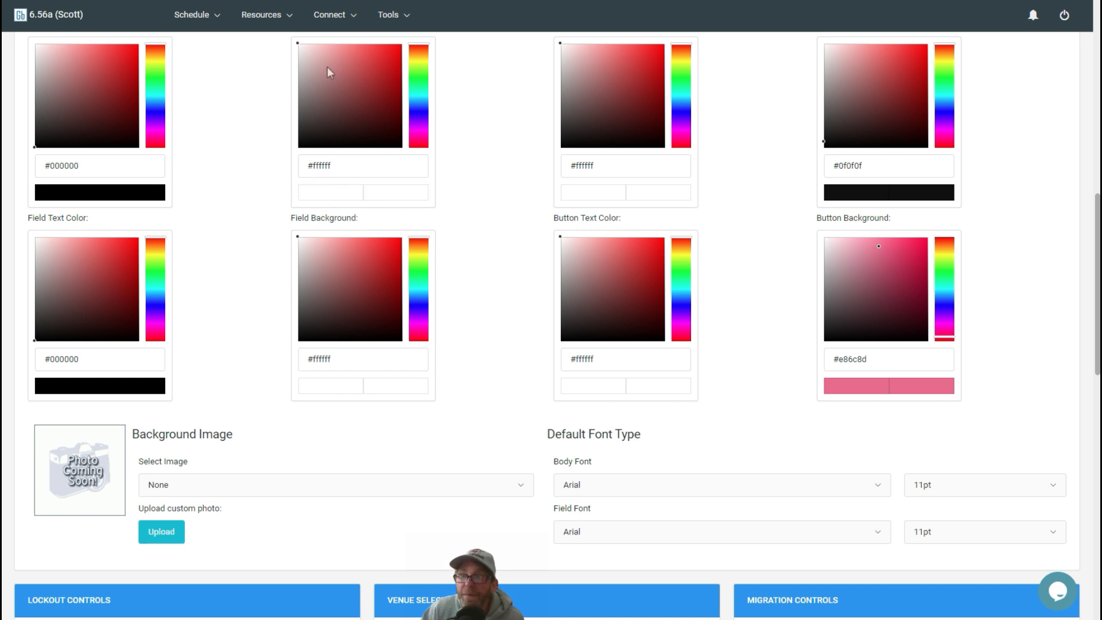
left_click(337, 112)
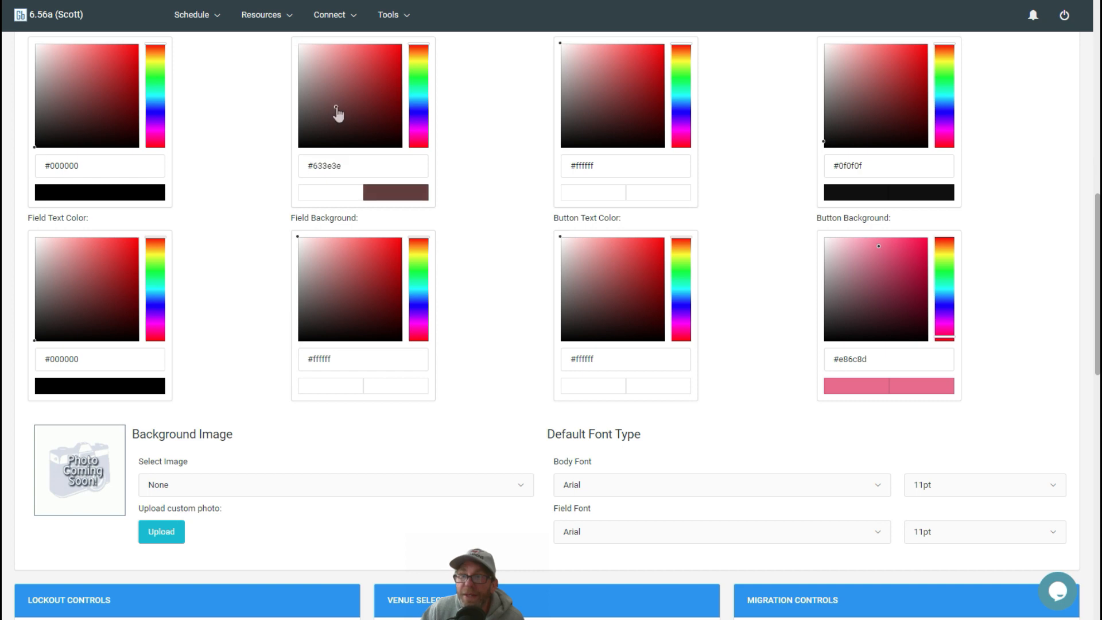
left_click(305, 58)
left_click(303, 50)
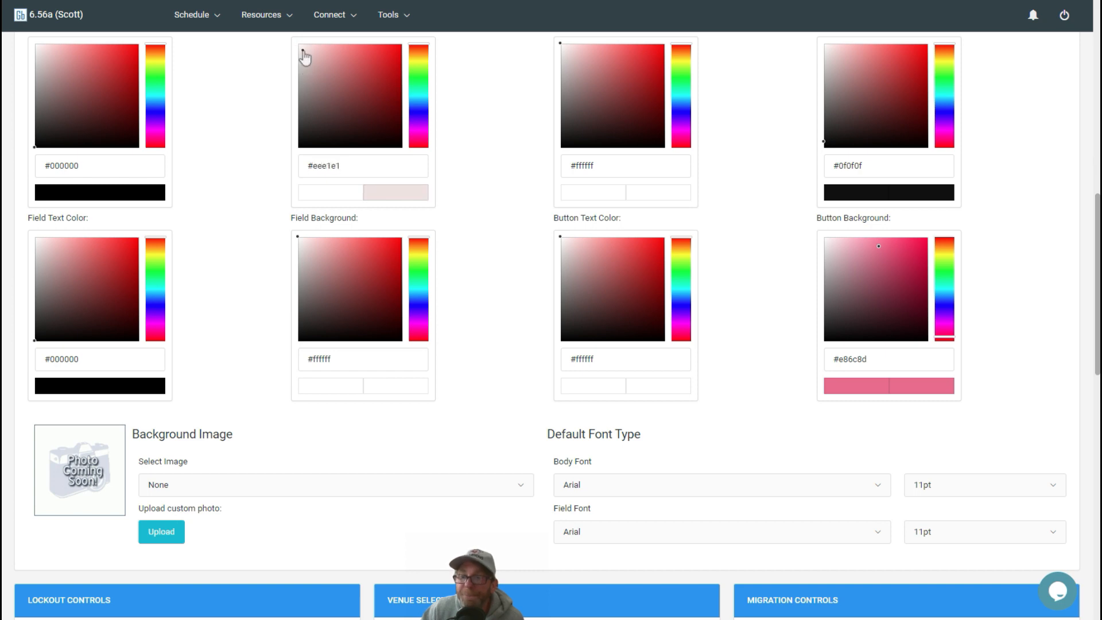
Choose DJ Background #2 as the client portal's background image
scroll(257, 225, "down", 4)
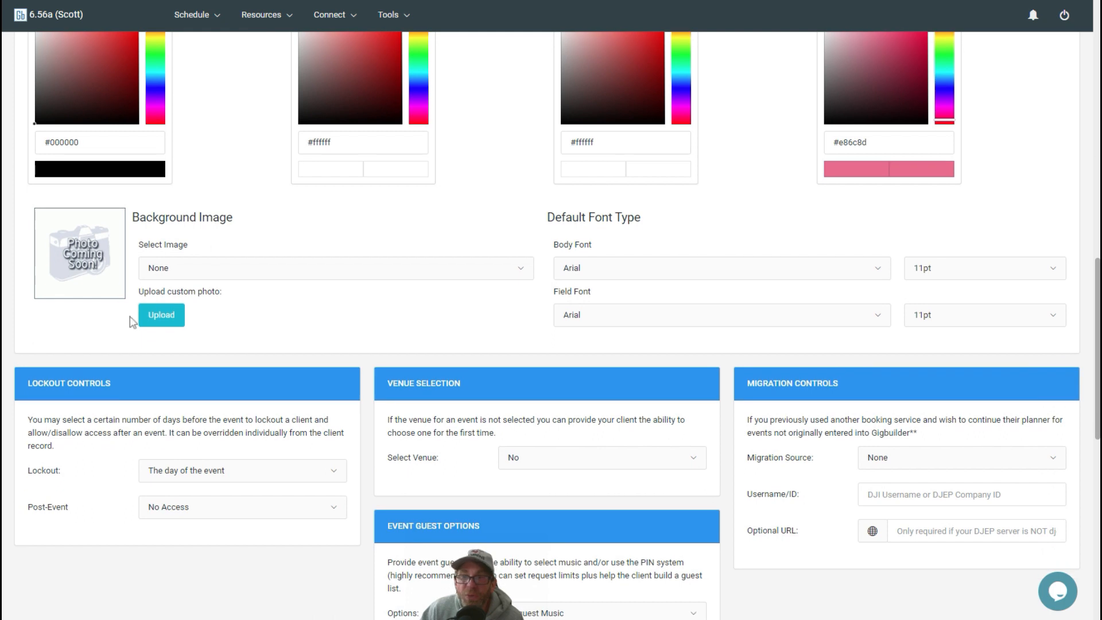
left_click(213, 276)
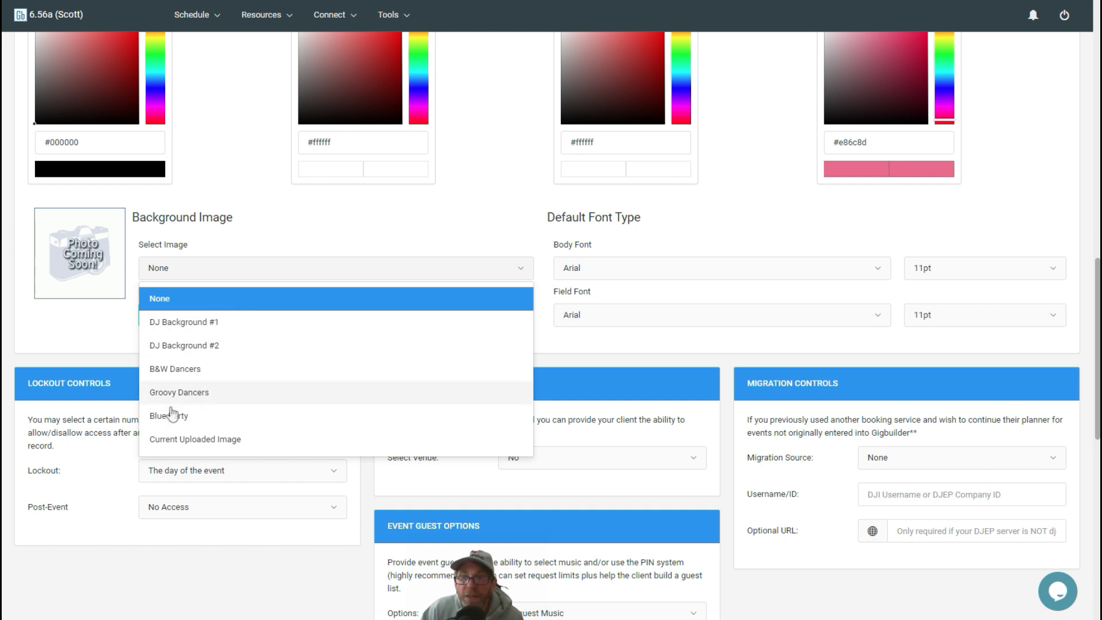
left_click(209, 345)
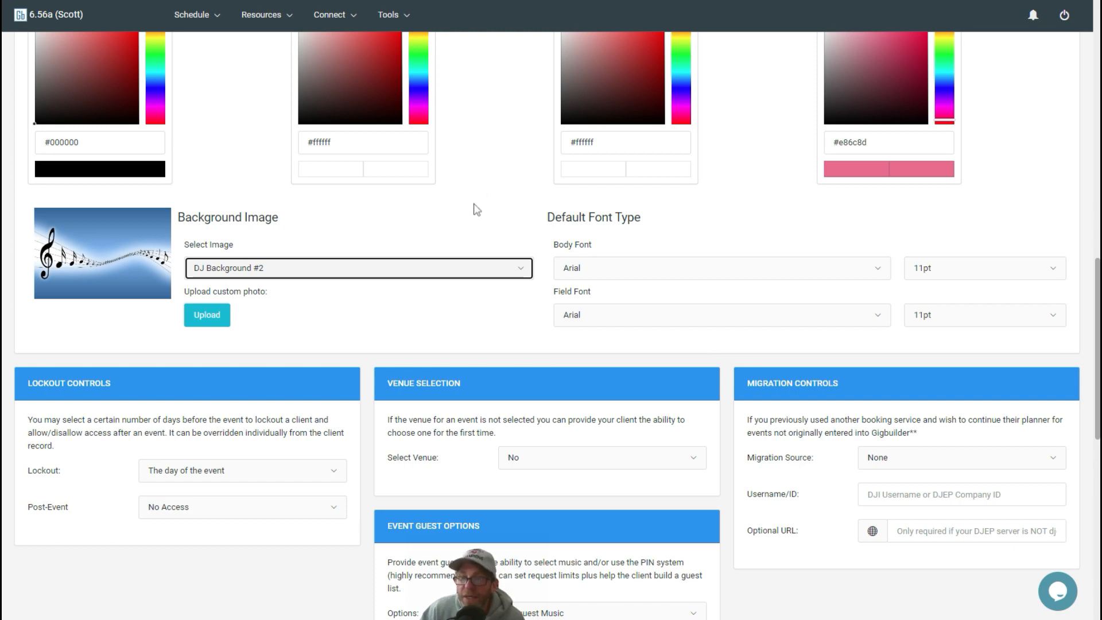
Set the client lockout to 5 days before the event and the post-event access to Survey Only
scroll(476, 210, "down", 3)
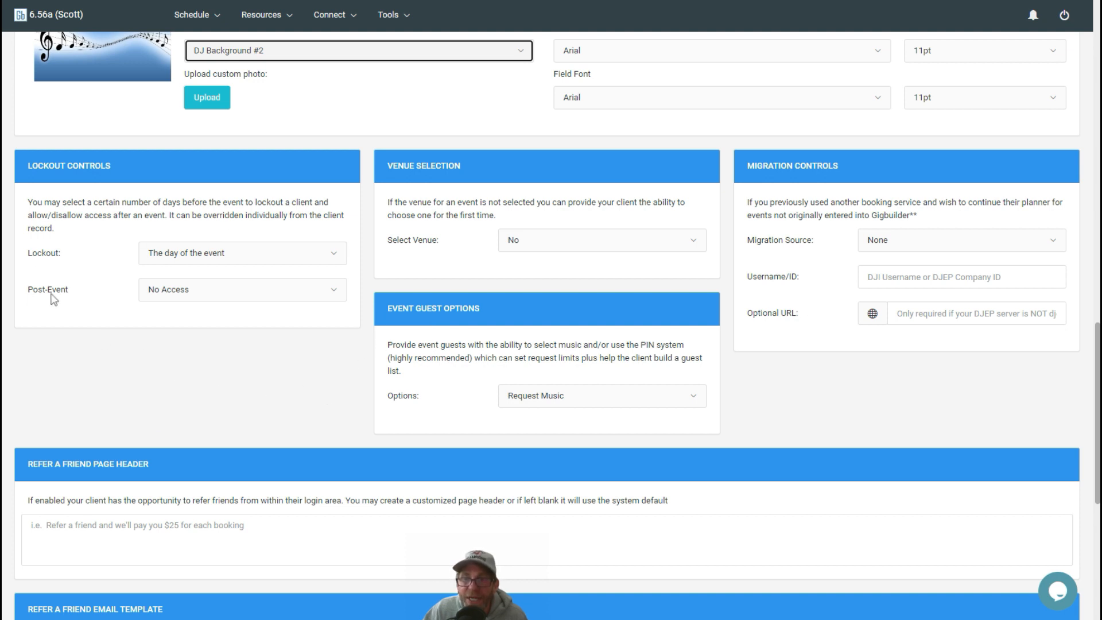
left_click(184, 260)
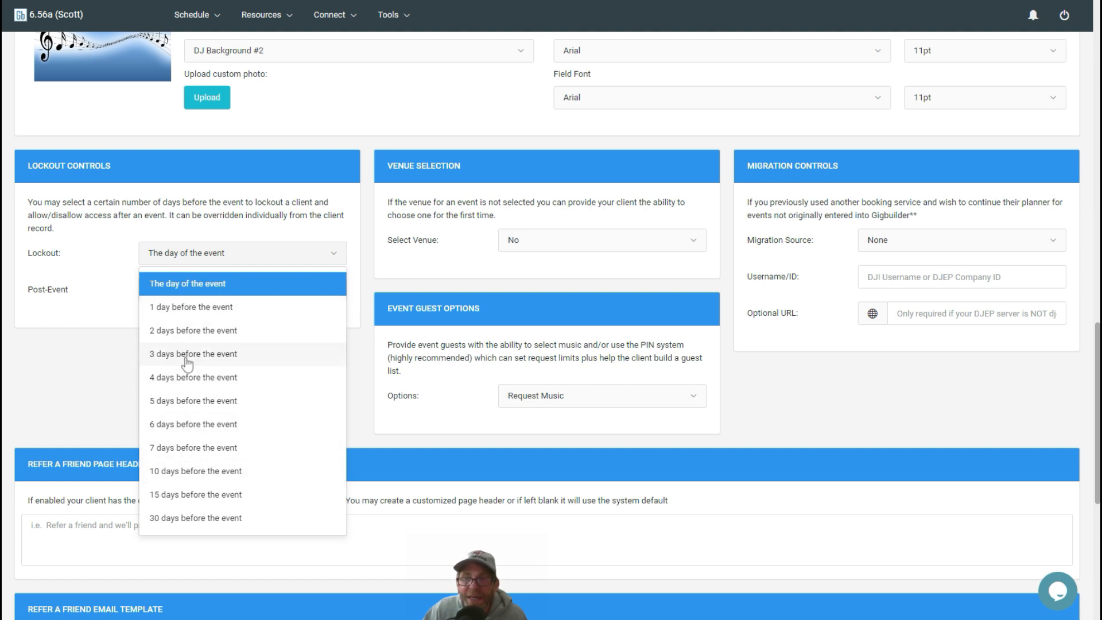
left_click(179, 400)
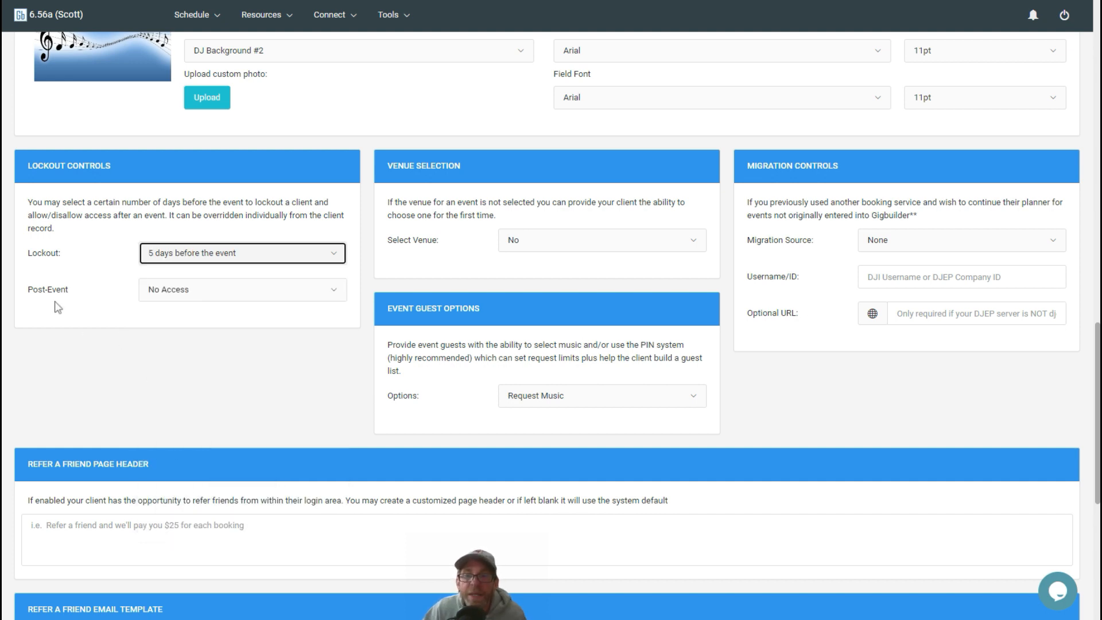
left_click(204, 290)
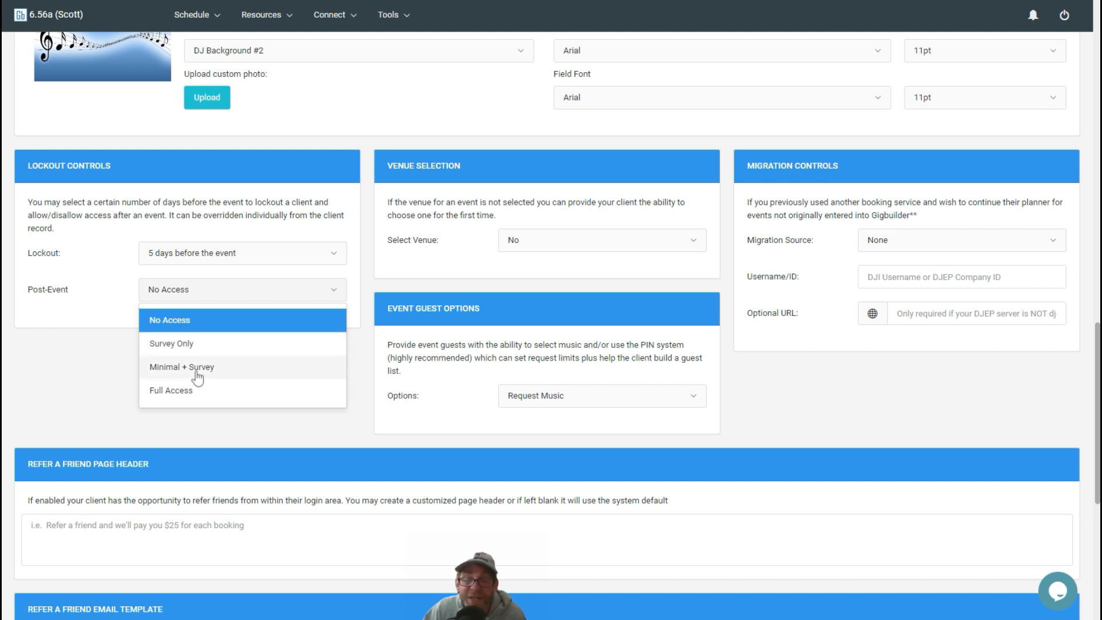
left_click(179, 346)
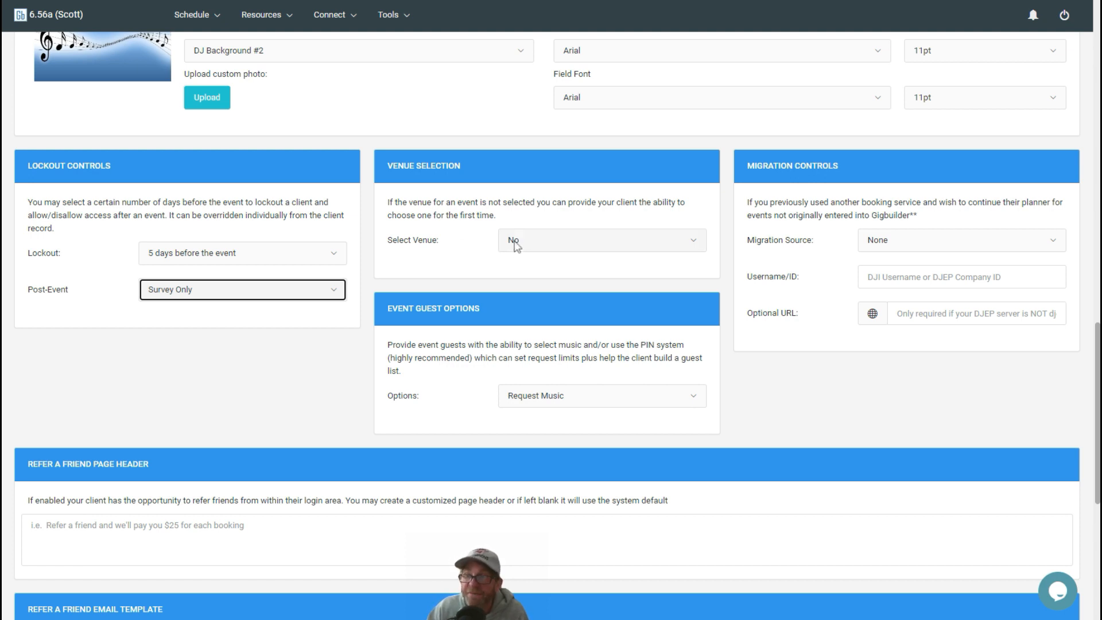
Set Select Venue to Yes and check the choices offered under Event Guest Options
left_click(540, 246)
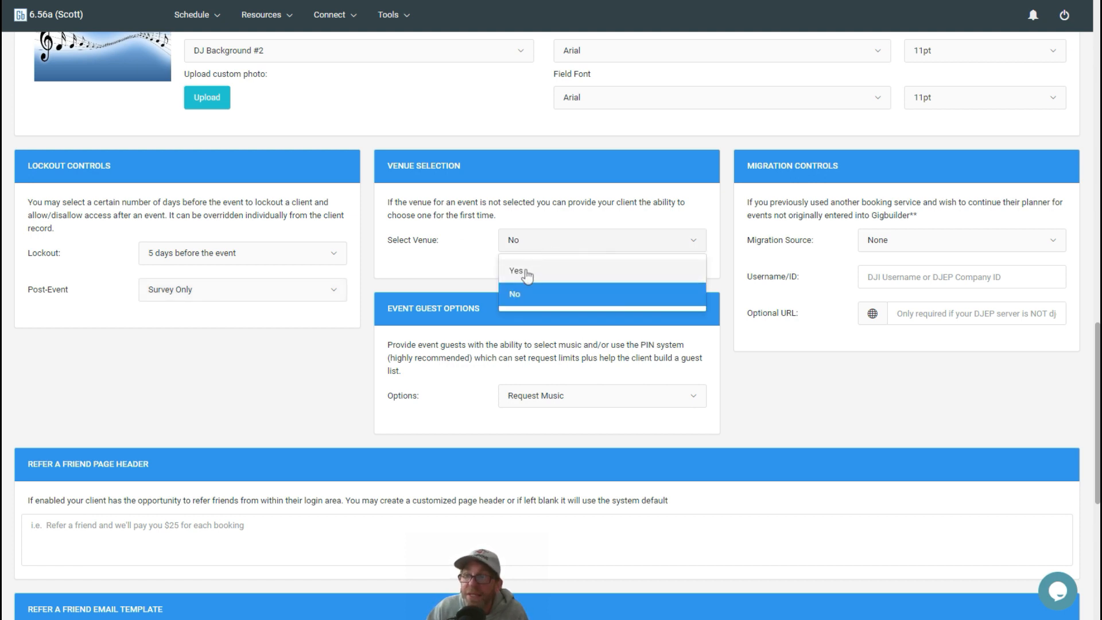
left_click(525, 270)
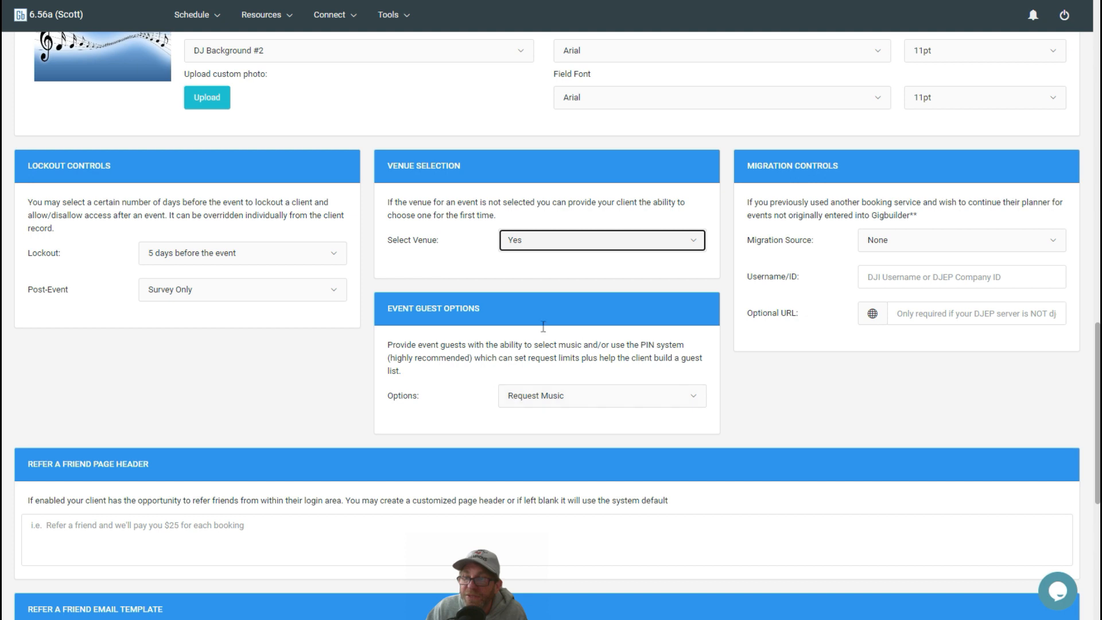
left_click(536, 405)
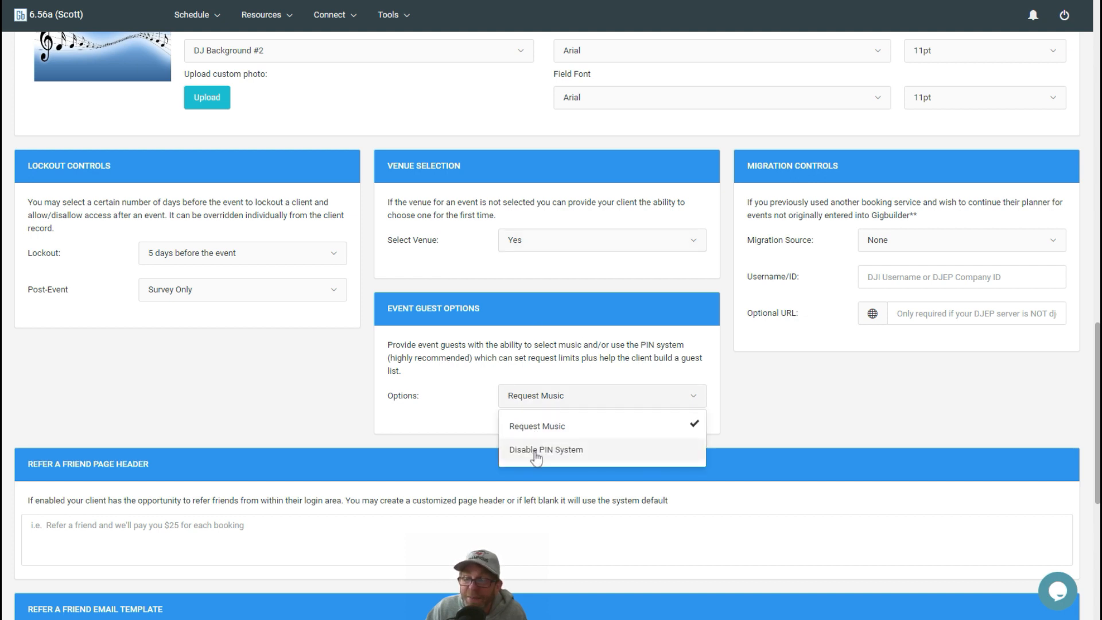
left_click(465, 430)
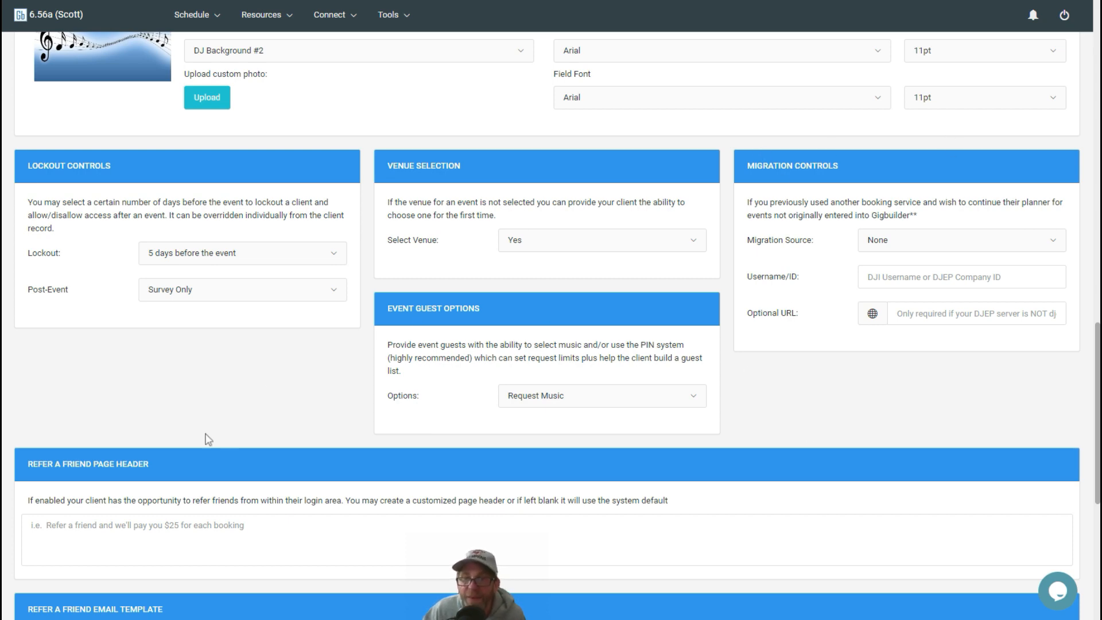
scroll(208, 440, "down", 3)
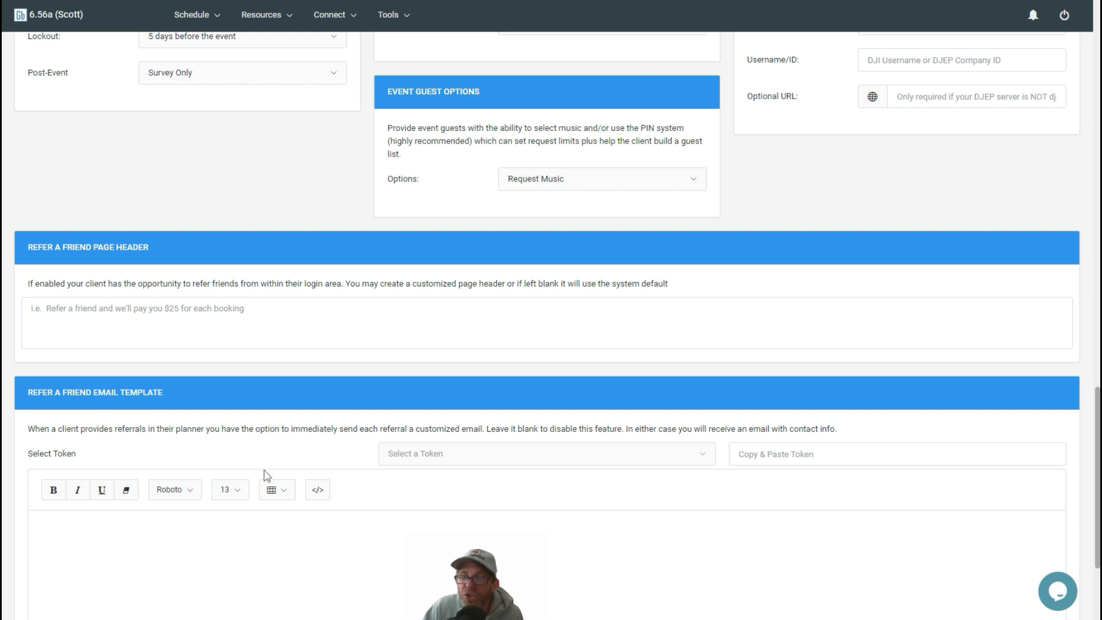
Review the client options from the general settings through the Refer a Friend email template, and save them
scroll(265, 475, "down", 3)
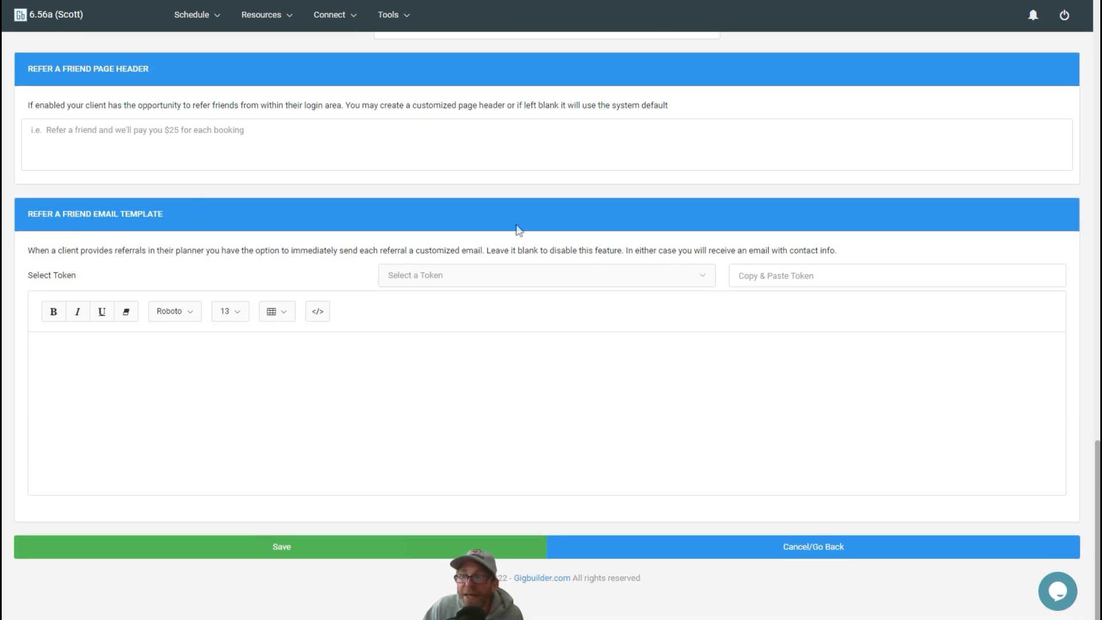
scroll(347, 184, "up", 20)
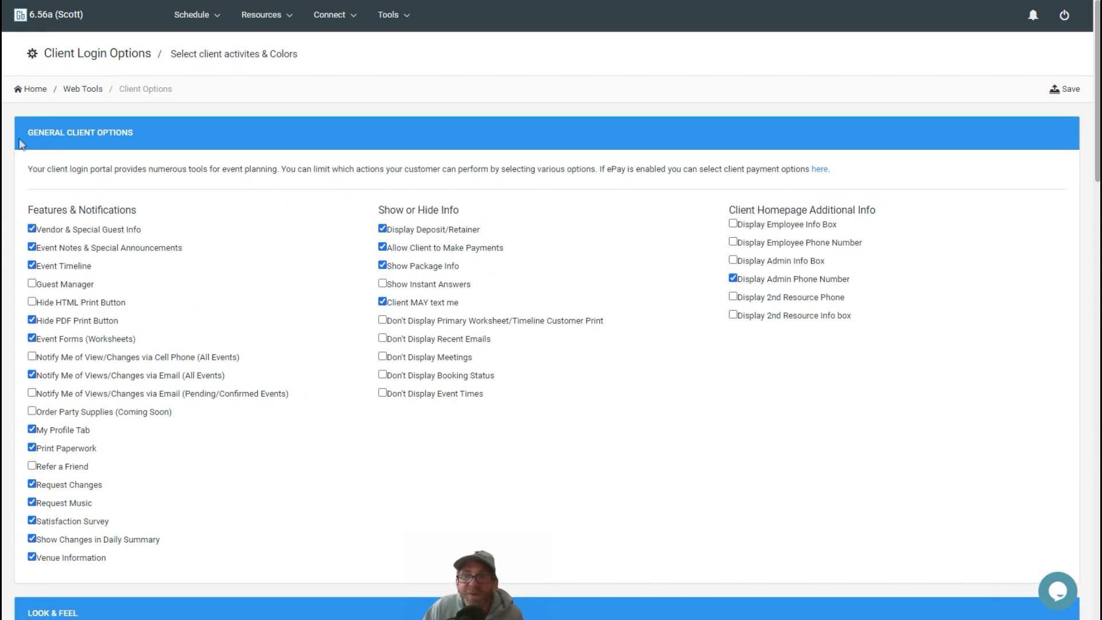
scroll(227, 235, "down", 8)
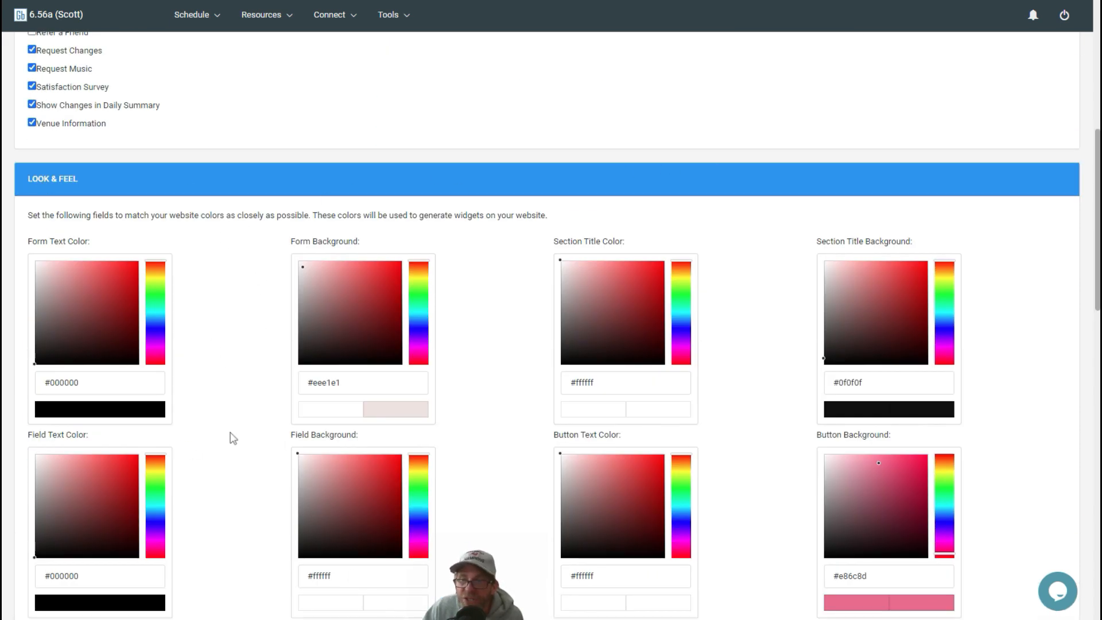
scroll(232, 432, "down", 8)
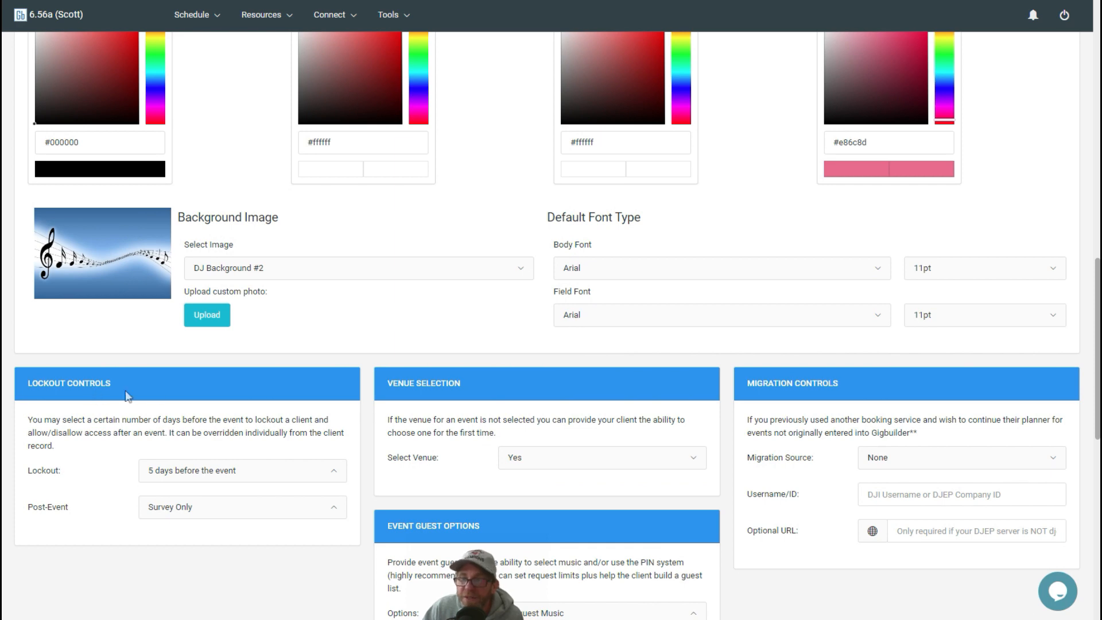
scroll(398, 384, "down", 4)
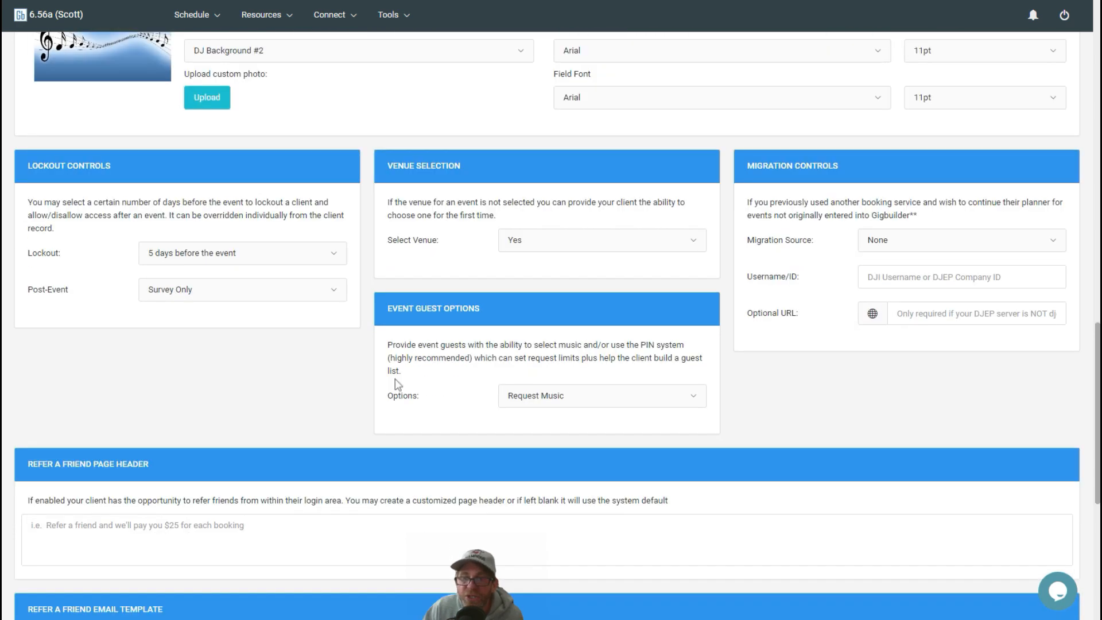
scroll(396, 382, "down", 7)
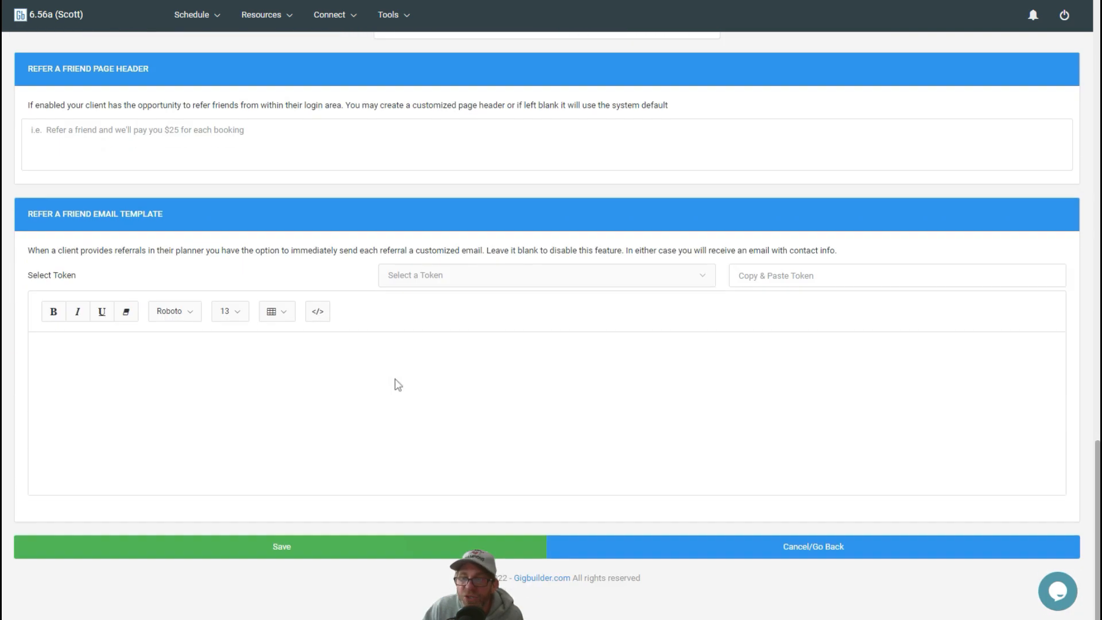
left_click(277, 552)
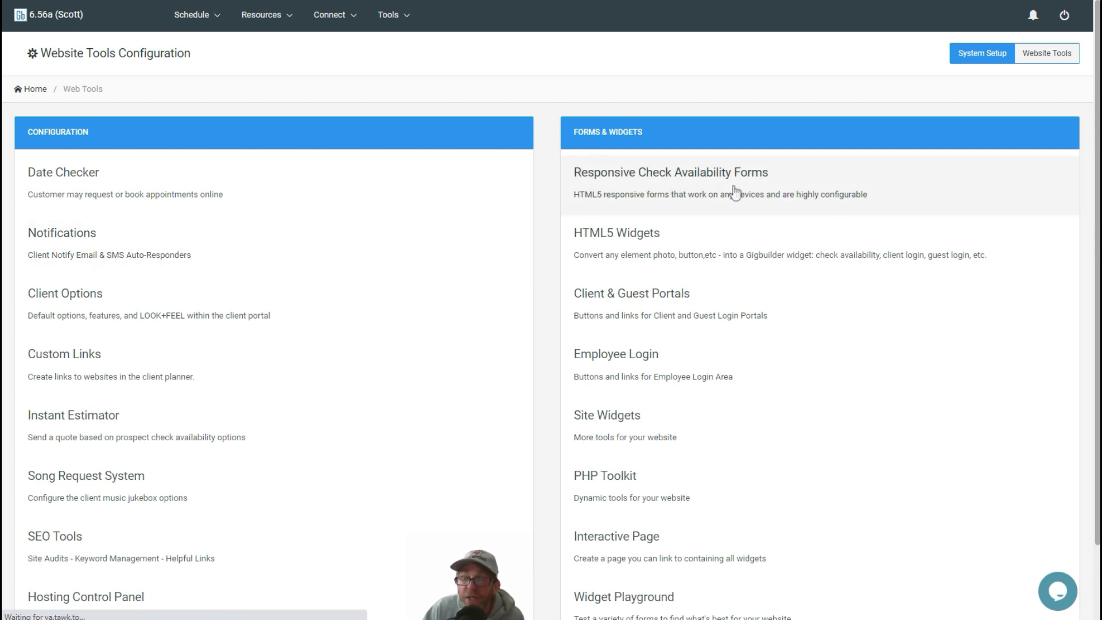
Examine the date box and month/day/year form styling in Responsive Check Availability Forms, and return to the home page
left_click(735, 191)
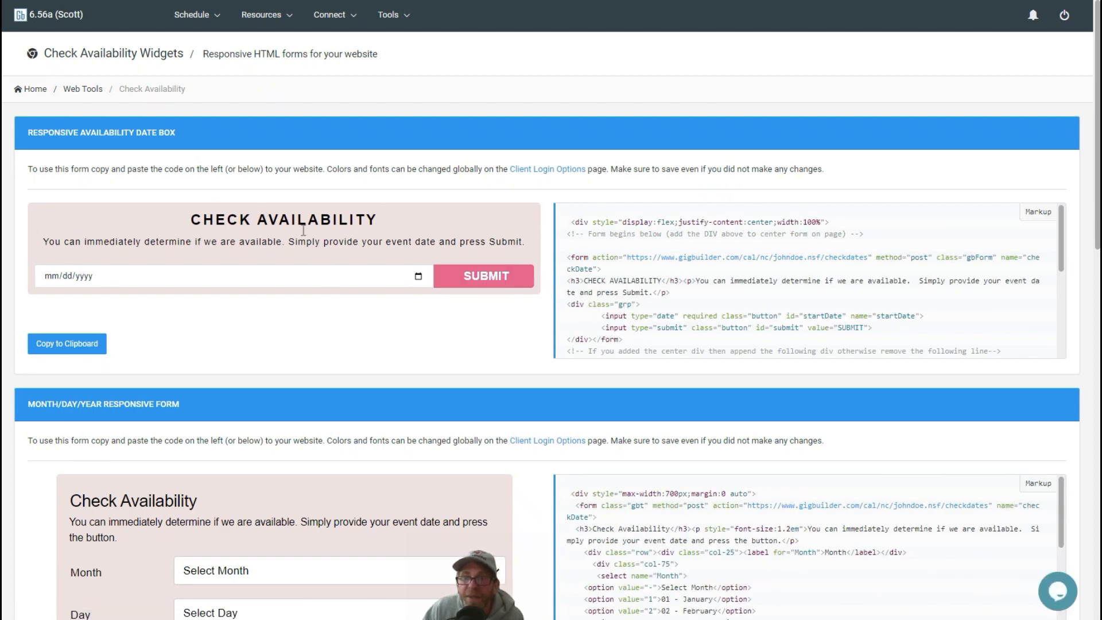
scroll(359, 295, "down", 4)
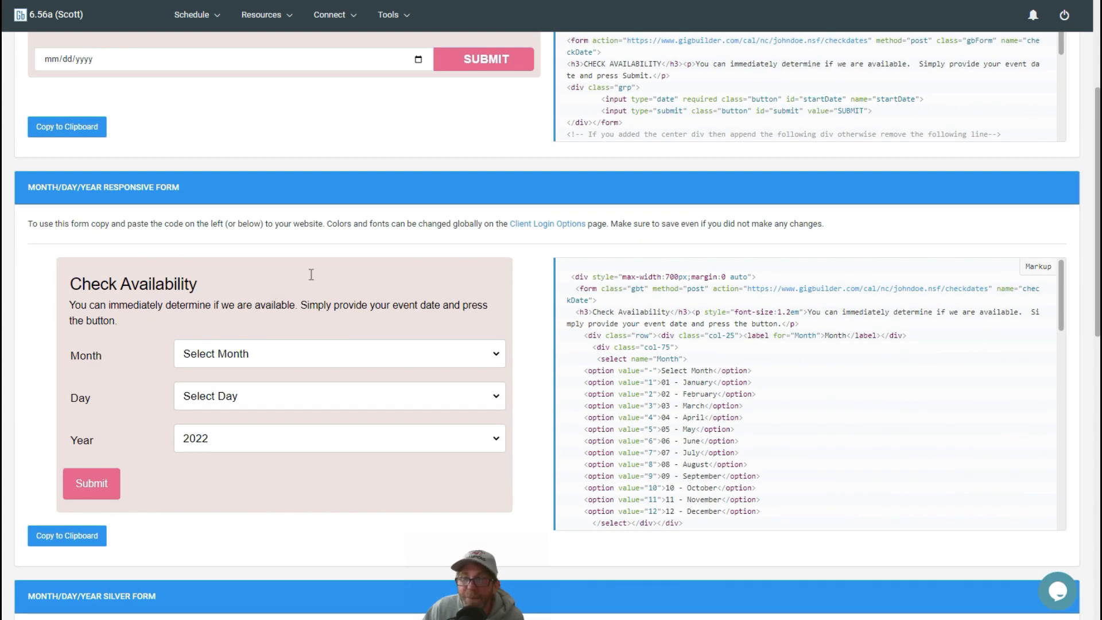
scroll(311, 280, "up", 4)
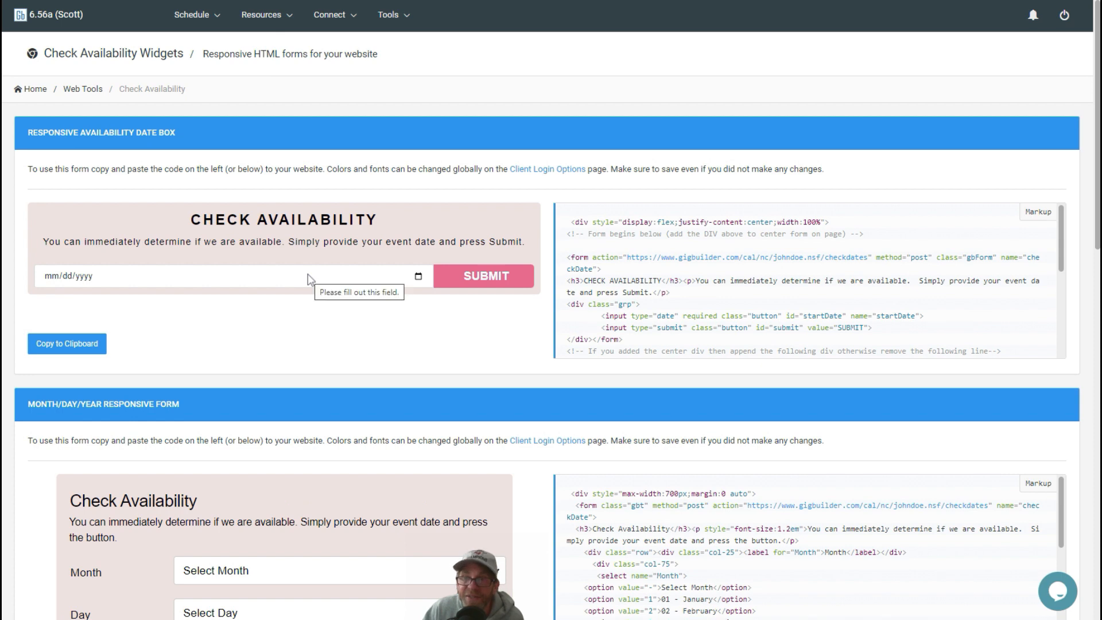
left_click(43, 19)
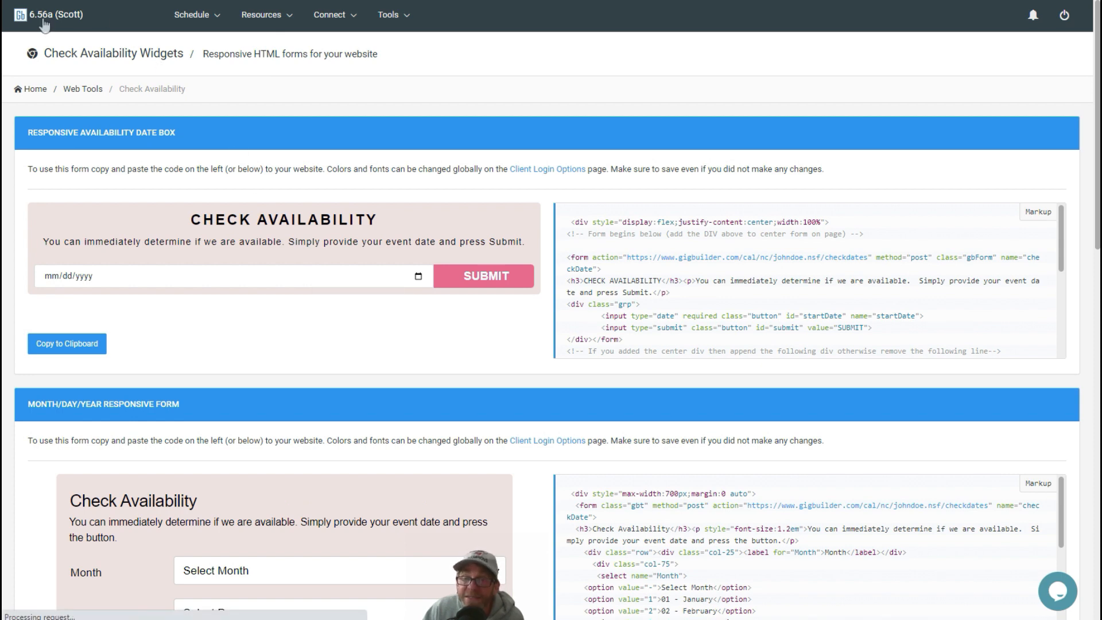